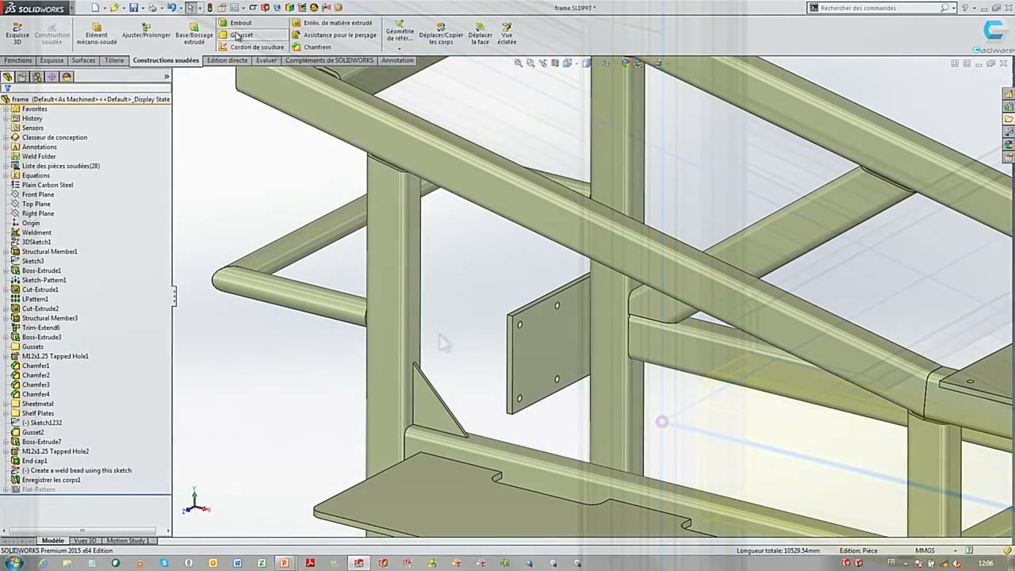
- Start a gusset between the flat face of the upper cross tube and the adjoining sloped tube, keeping the command open for more gussets
left_click(238, 35)
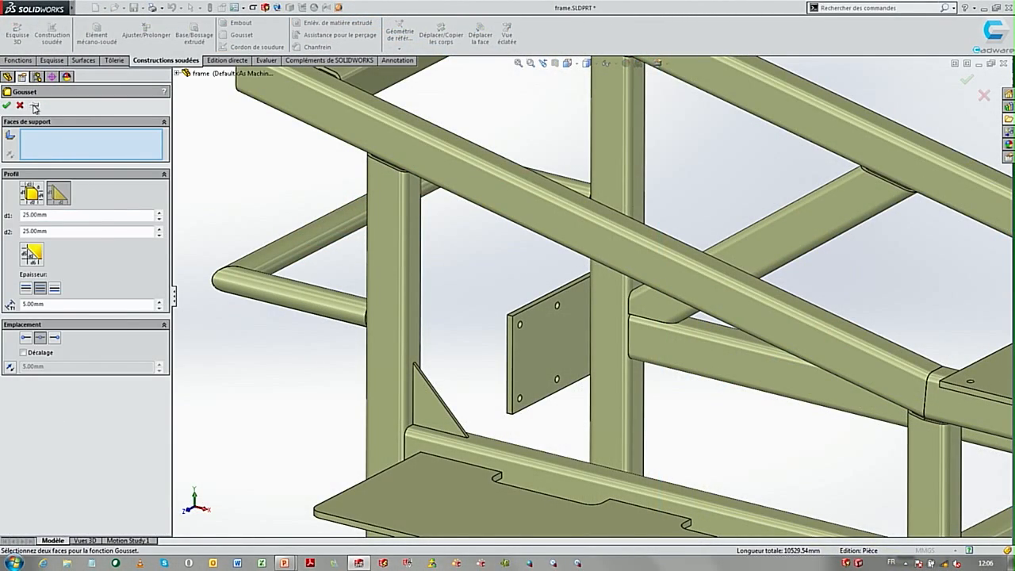
middle_click_drag(612, 242, 637, 477, "ctrl")
middle_click(568, 226)
middle_click_drag(568, 226, 537, 219)
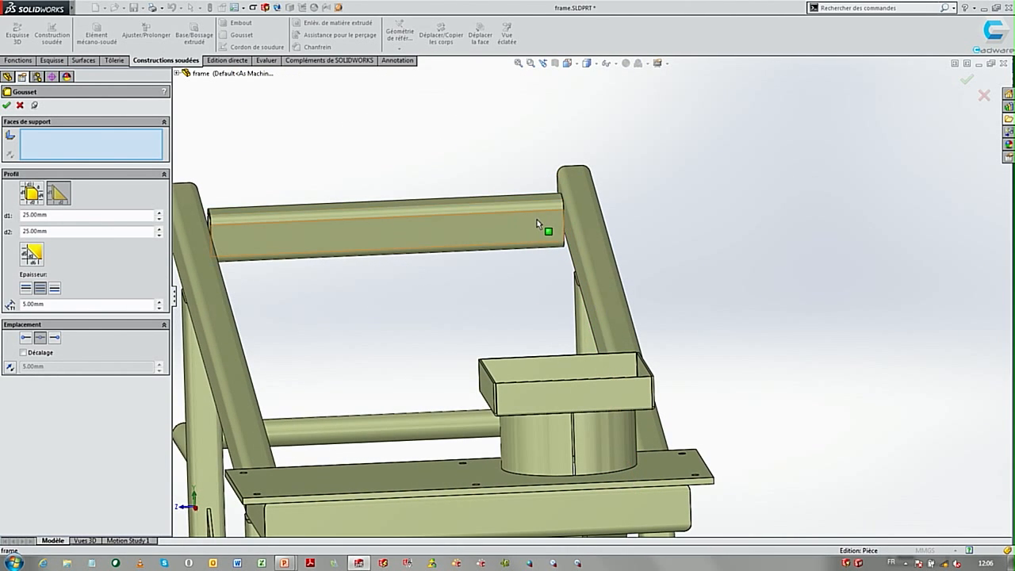
left_click(544, 226)
left_click(574, 236)
scroll(574, 229, "down", 6)
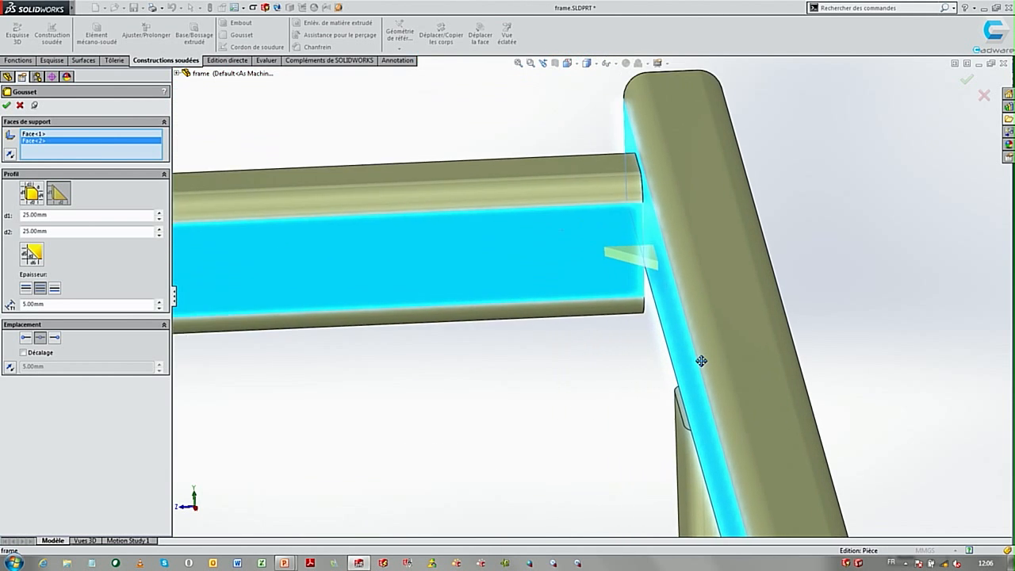
- Set the triangular gusset's d1 and d2 profile distances to 100 mm each and create it
middle_click_drag(701, 361, 487, 320)
left_click(25, 215)
type("1")
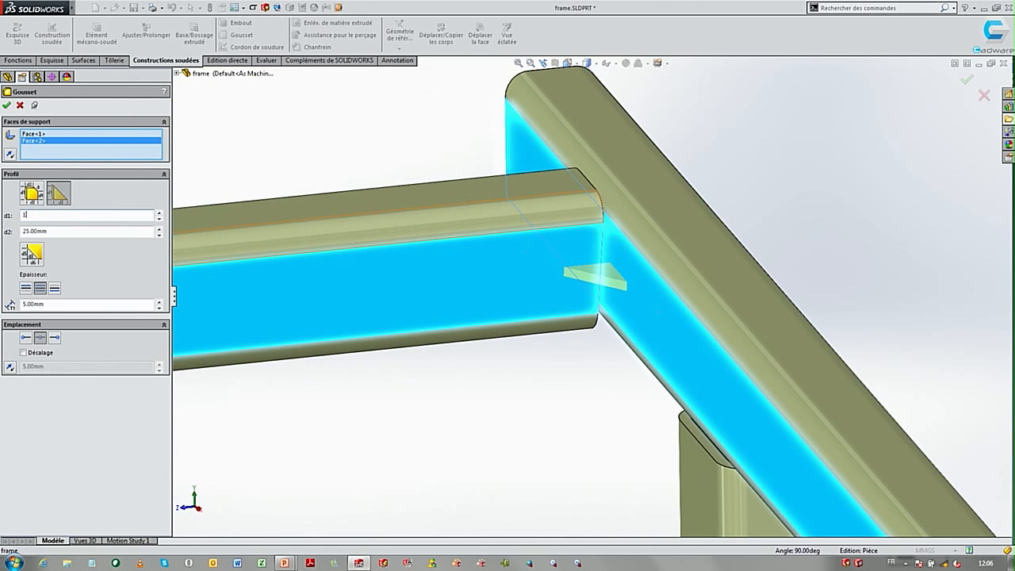
type("00")
key("Tab")
type("100")
key("Return")
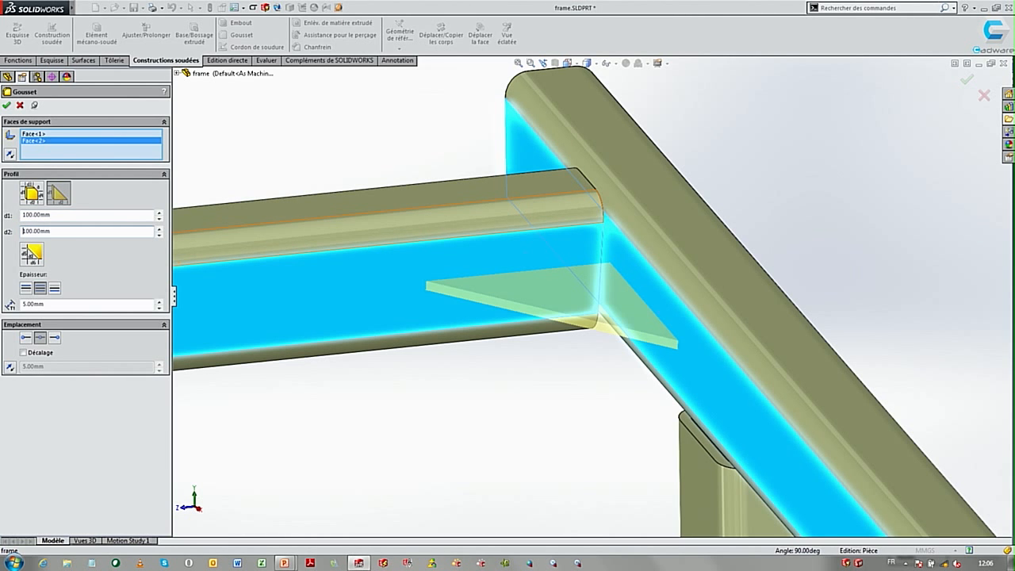
right_click(345, 184)
- Add another triangular gusset between the drilled mounting plate and the adjoining face of the upright post
scroll(445, 231, "up", 5)
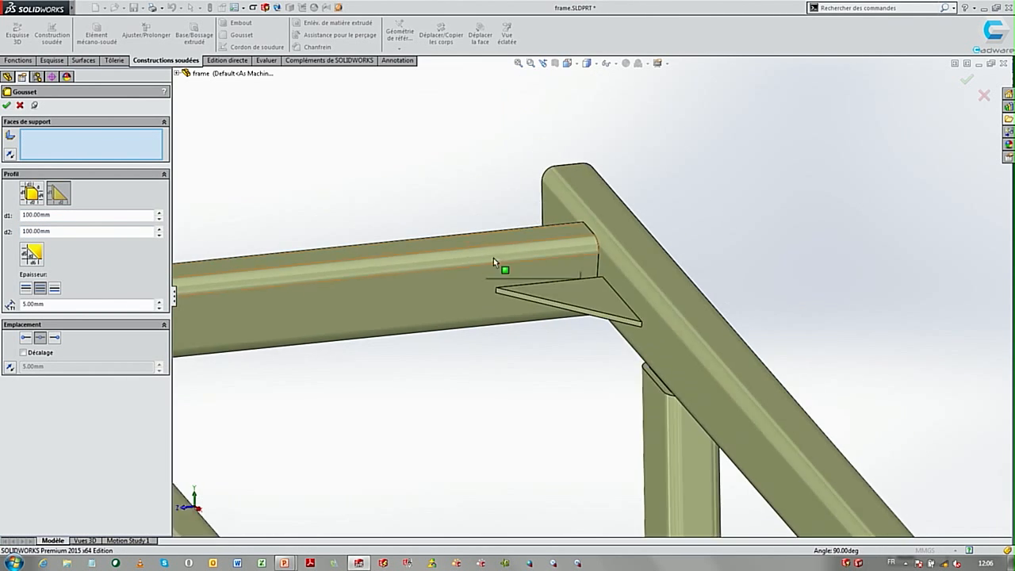
middle_click_drag(616, 356, 595, 194, "ctrl")
middle_click_drag(587, 260, 599, 307)
left_click(565, 425)
left_click(592, 424)
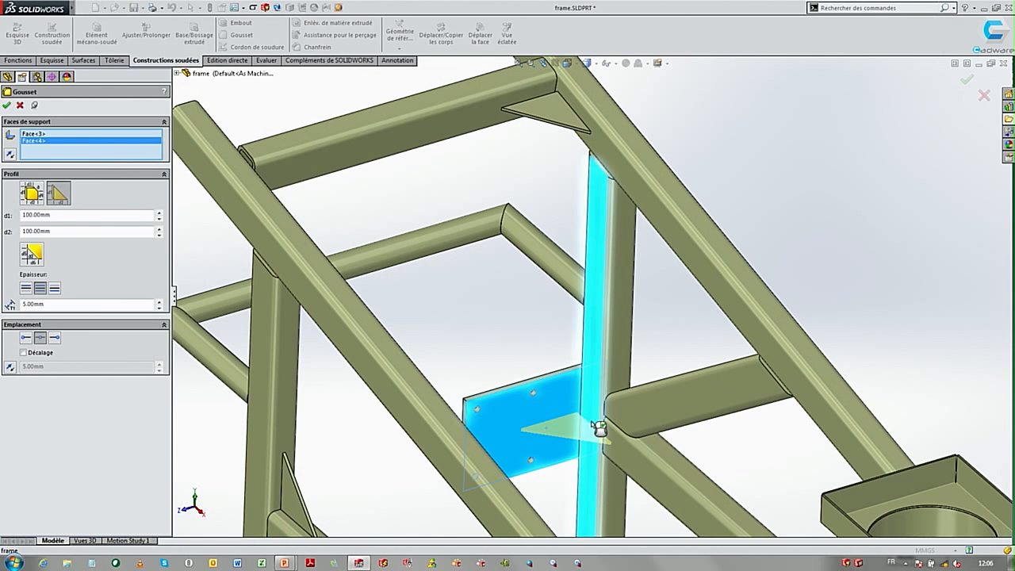
right_click(596, 425)
- Add a gusset in the inside corner between the two round tubes of the handle, adjusting its direction
left_click(486, 240)
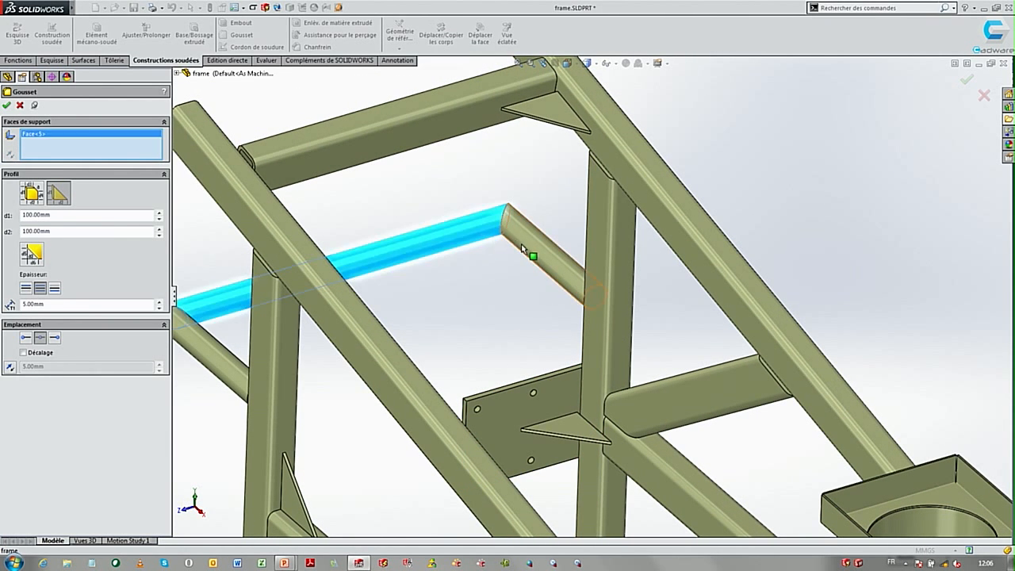
left_click(529, 251)
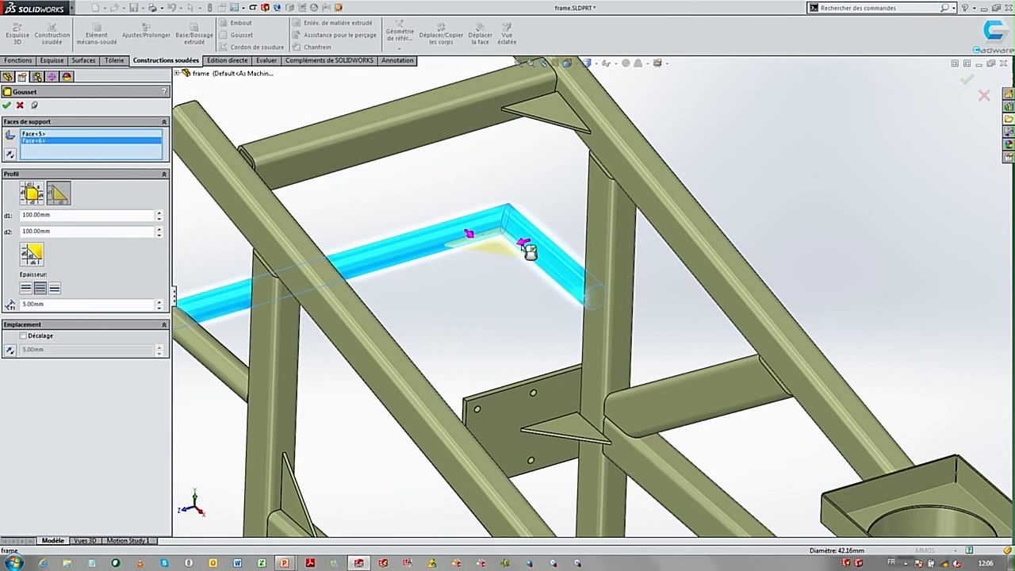
left_click(472, 235)
left_click(468, 231)
key("d")
left_click(510, 318)
- Add a gusset between the round handle tube and the upright post, reversing its direction so it sits above the tube
middle_click_drag(499, 251, 563, 214)
left_click(563, 214)
left_click(552, 216)
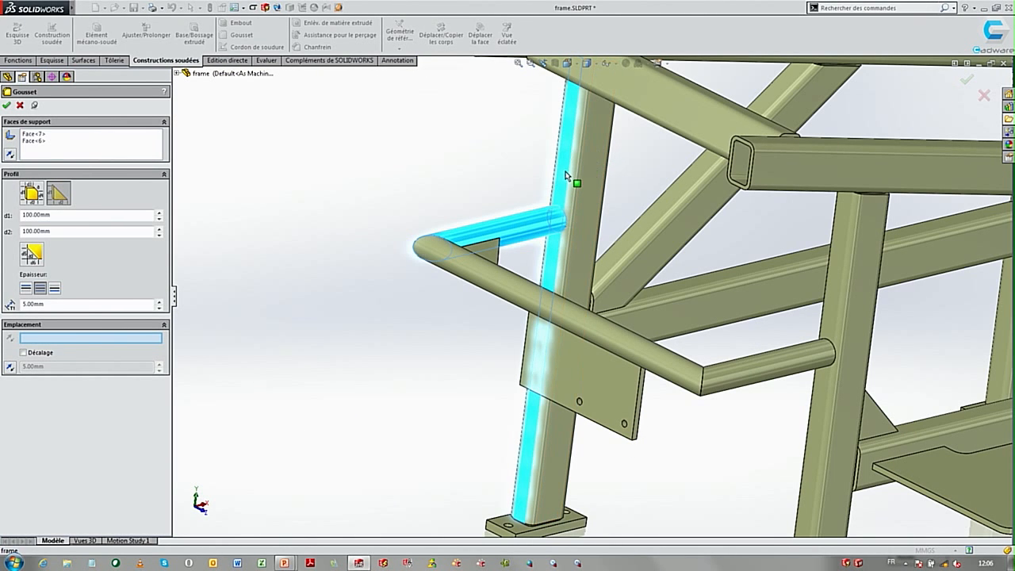
left_click(568, 181)
left_click(535, 218)
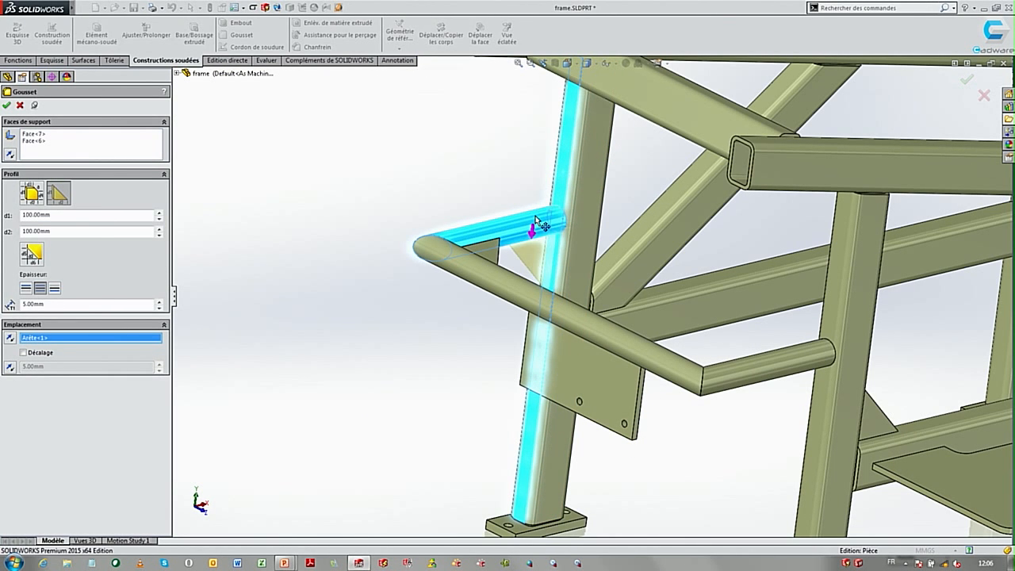
left_click(533, 232)
right_click(468, 199)
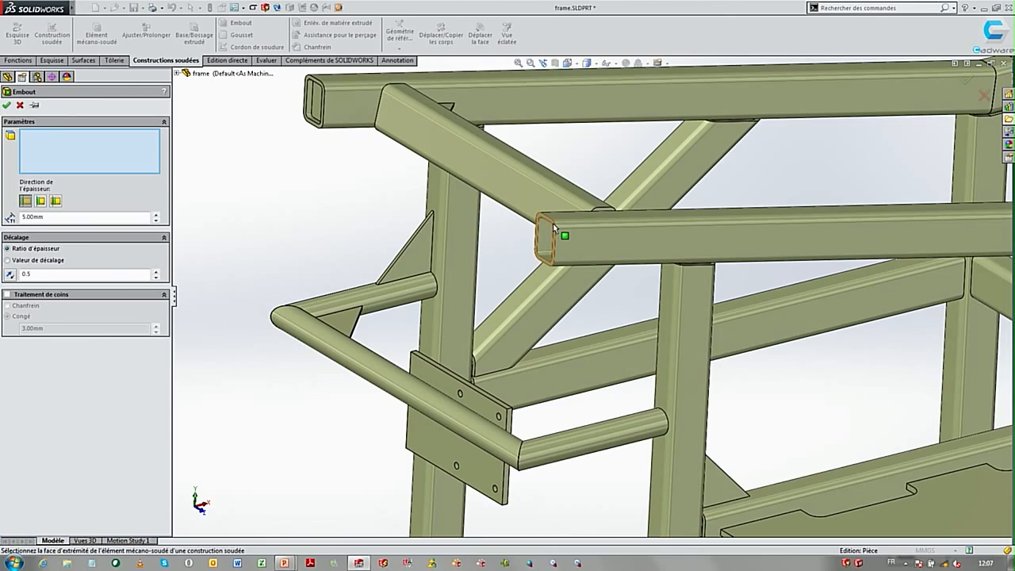
- Start an end cap on the open end of the nearer upper rectangular tube, using the internal thickness direction with a 10 mm inset
left_click(563, 246)
middle_click_drag(558, 242, 666, 328, "shift")
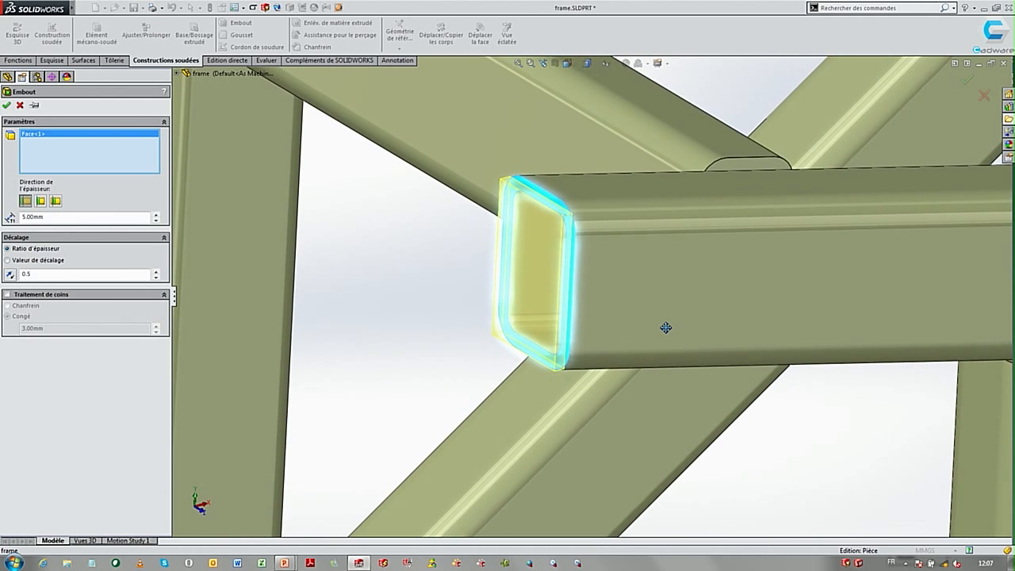
left_click(56, 201)
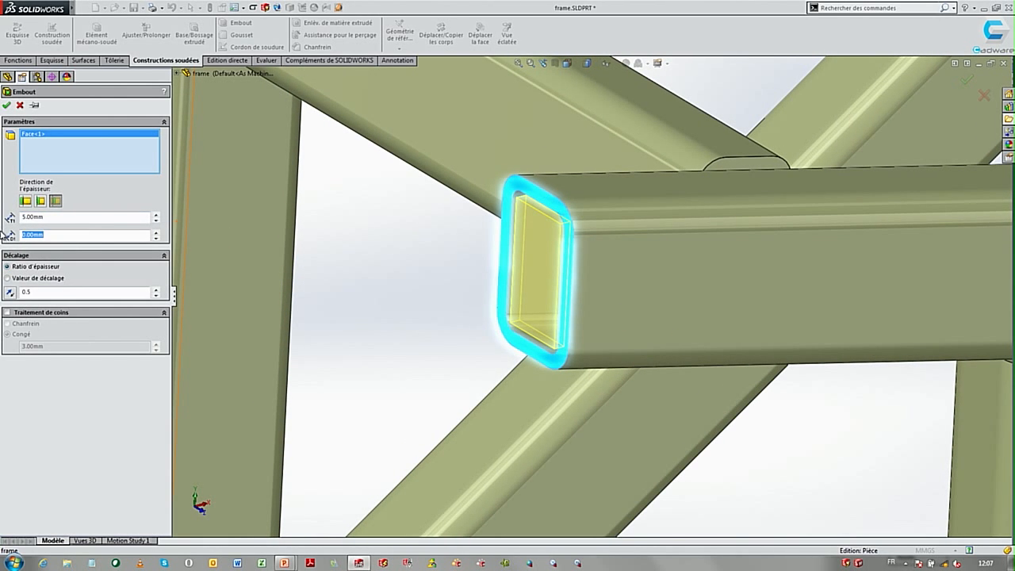
type("10")
key("Return")
- Set the end cap's thickness ratio to 0, enable corner treatment with a value of 5 mm, and create the cap
type("0")
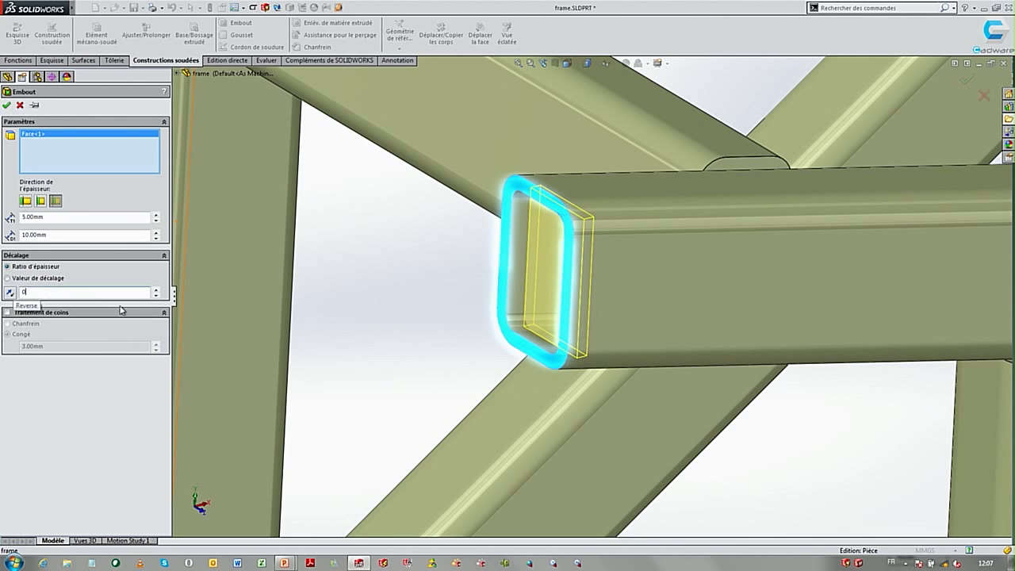
left_click(7, 313)
type("5")
key("Return")
left_click(8, 105)
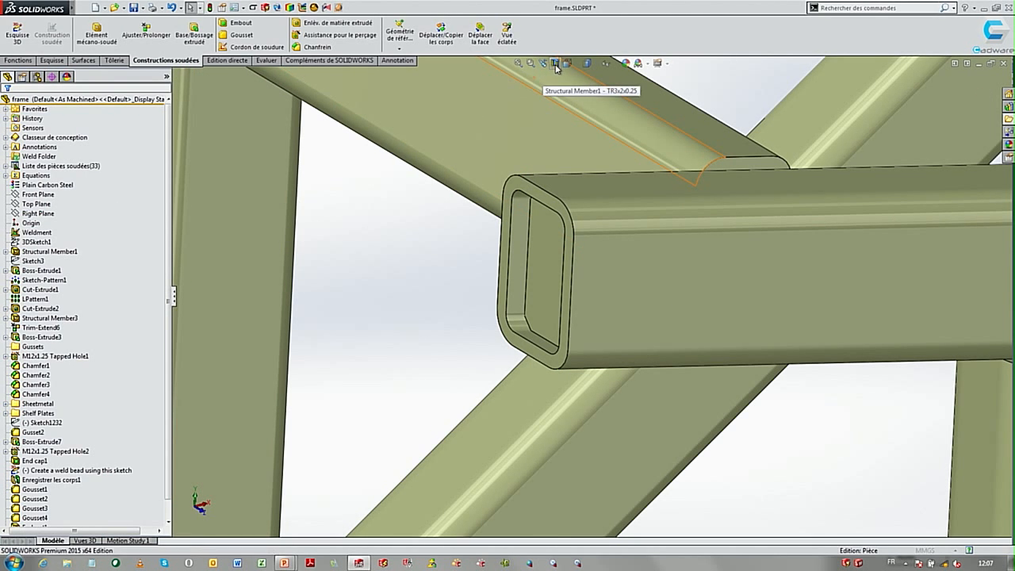
left_click(587, 63)
scroll(586, 238, "down", 5)
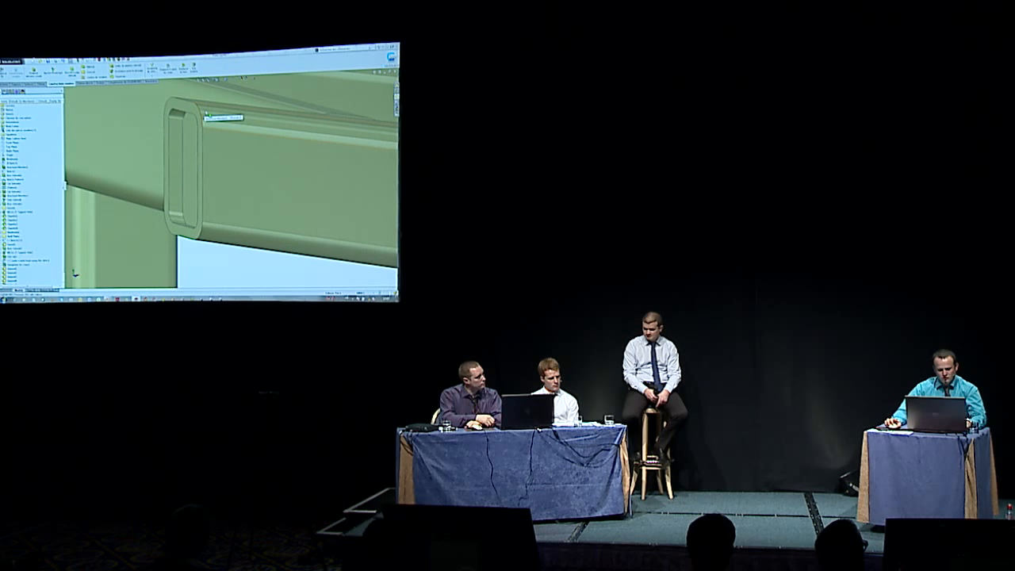
key("f")
middle_click_drag(212, 121, 145, 128)
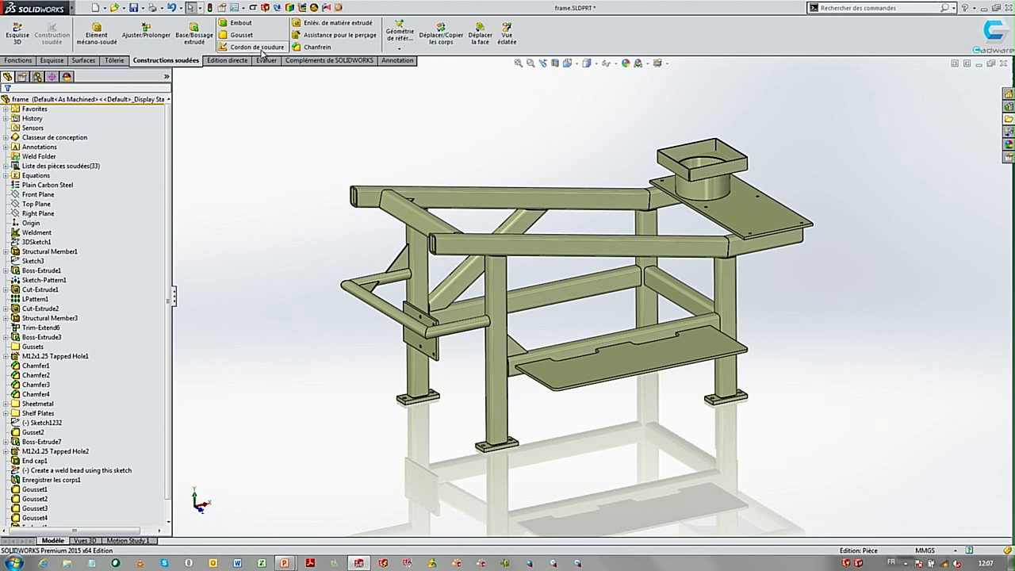
- Start a weld bead and define its path between the face of the handle's corner gusset and both adjoining round tubes
left_click(256, 47)
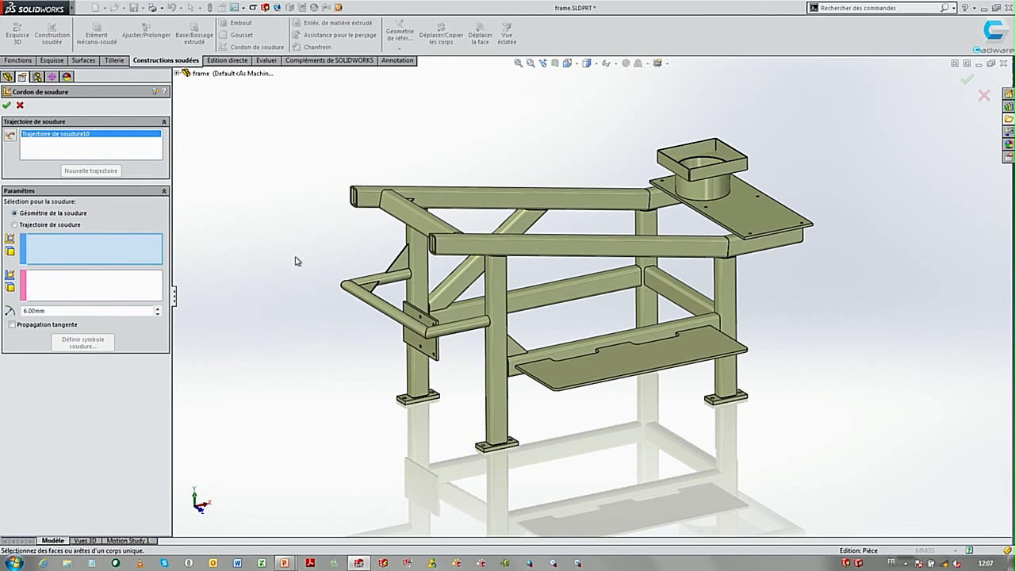
middle_click_drag(453, 338, 601, 316)
scroll(614, 277, "down", 3)
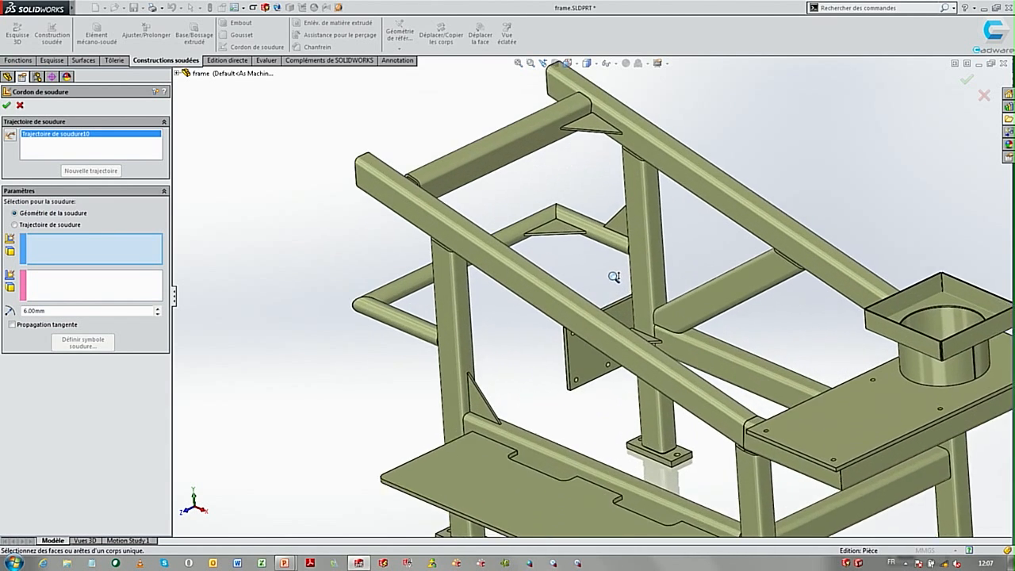
scroll(613, 277, "down", 3)
middle_click_drag(614, 242, 606, 351)
left_click(533, 270)
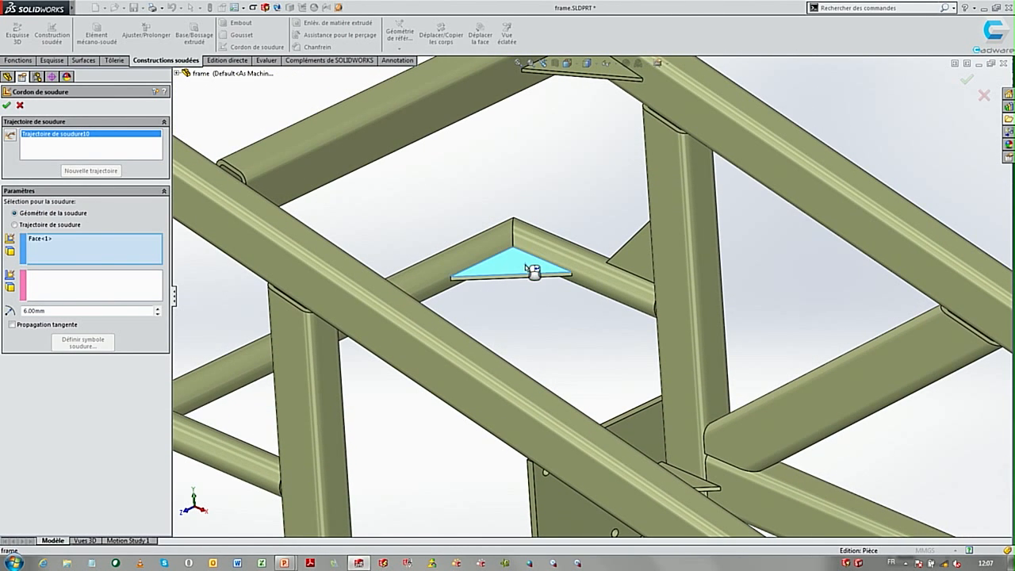
left_click(489, 248)
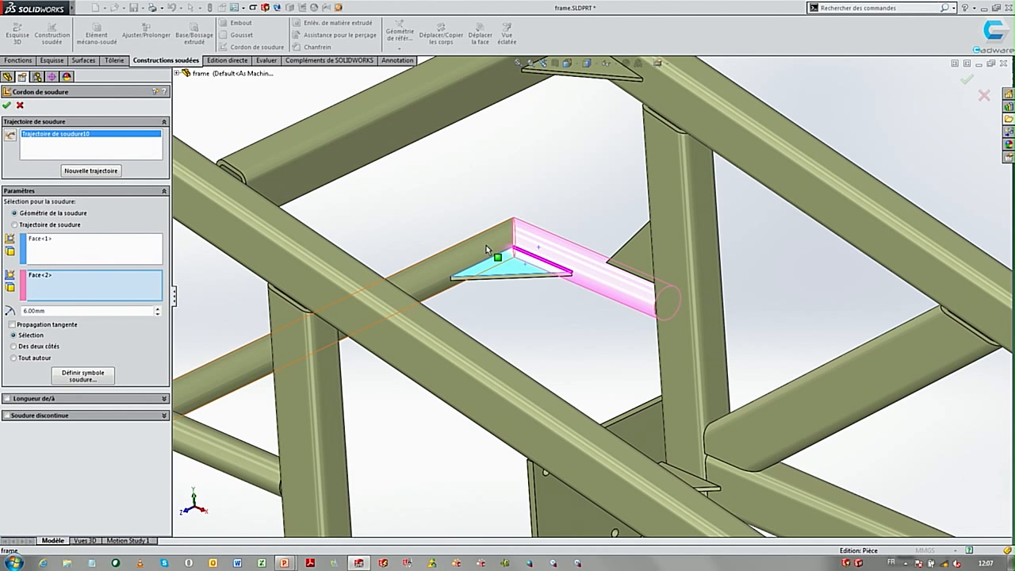
left_click(486, 245)
- Add new weld paths between the side face of the lower horizontal tube and the top face of the notched shelf plate
right_click(443, 180)
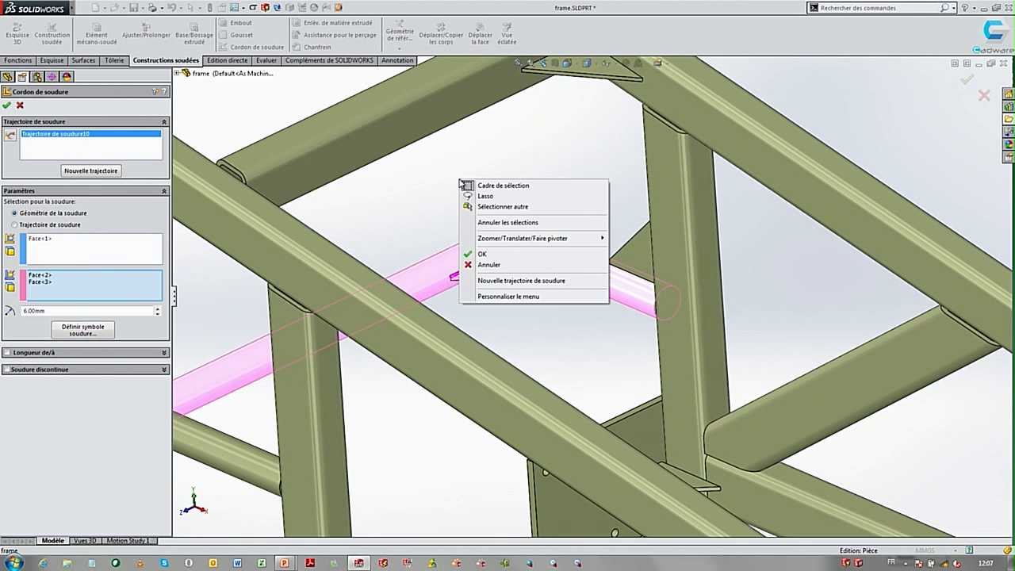
left_click(526, 281)
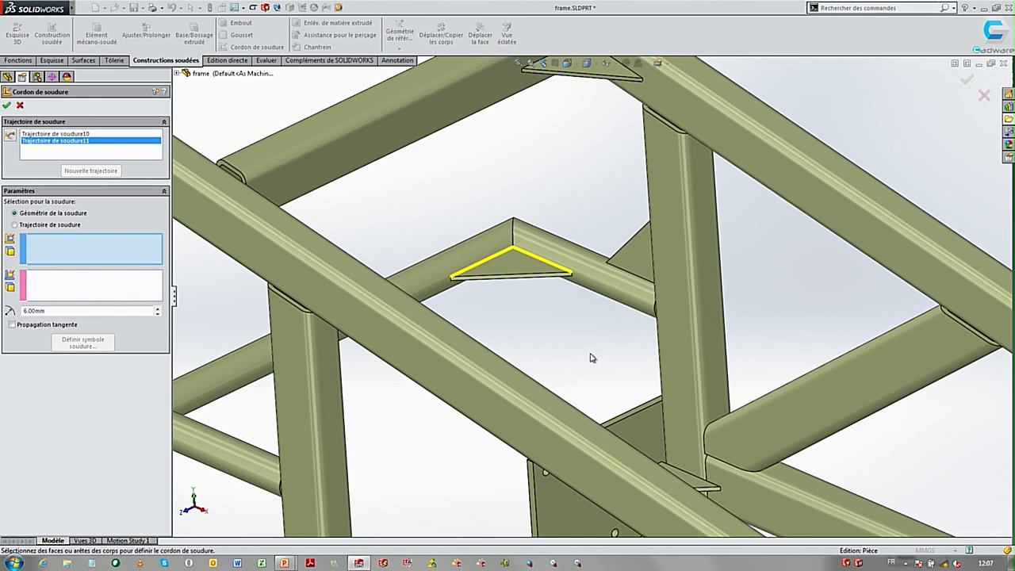
middle_click_drag(591, 359, 560, 218, "ctrl")
middle_click_drag(664, 321, 682, 274)
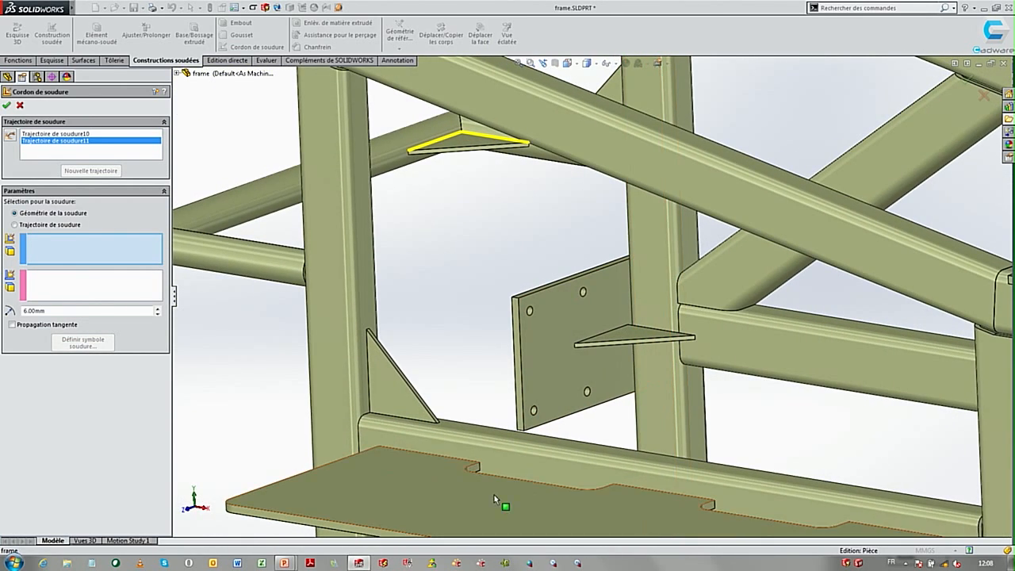
left_click(471, 460)
left_click(446, 469)
middle_click_drag(587, 467, 513, 390, "ctrl")
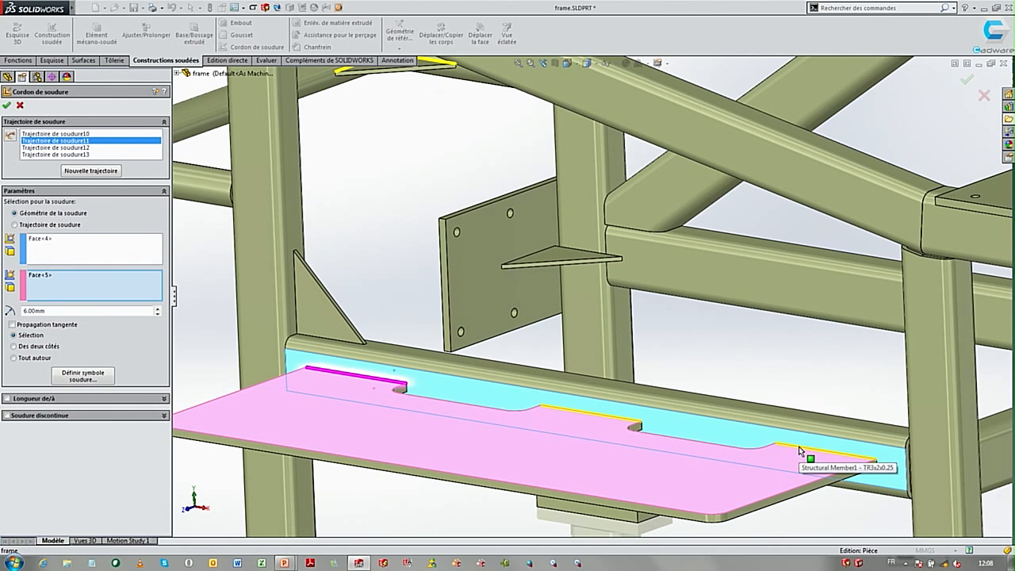
- Add a new weld path by weld trajectory, using the mounting-plate gusset's edge along the upright post
right_click(371, 230)
left_click(425, 330)
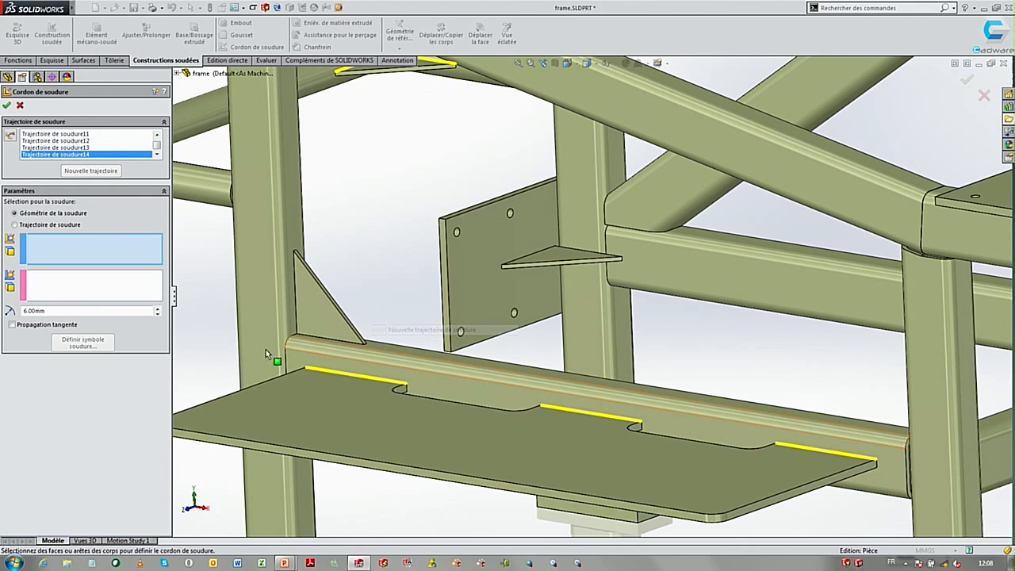
left_click(42, 226)
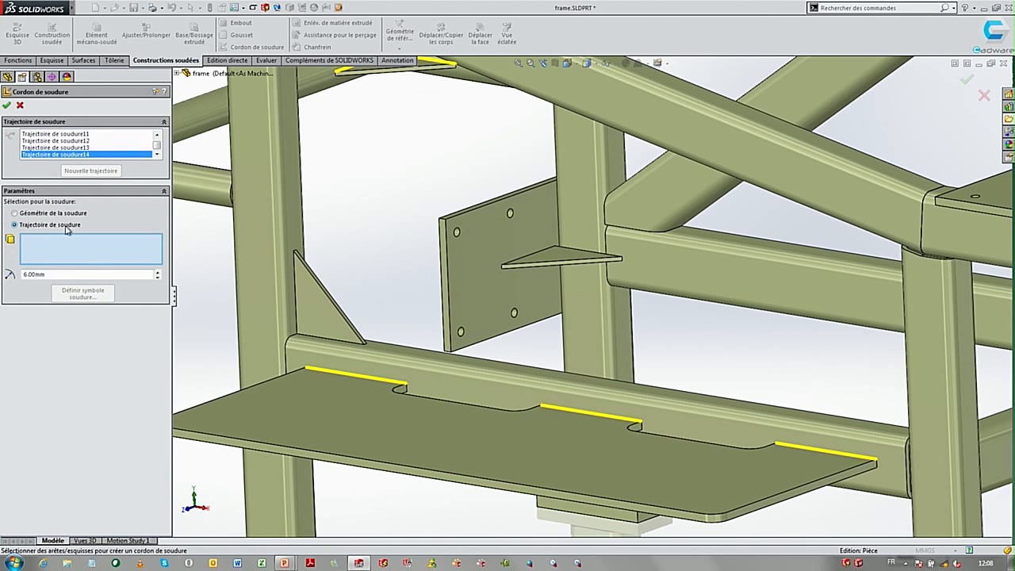
left_click(575, 252)
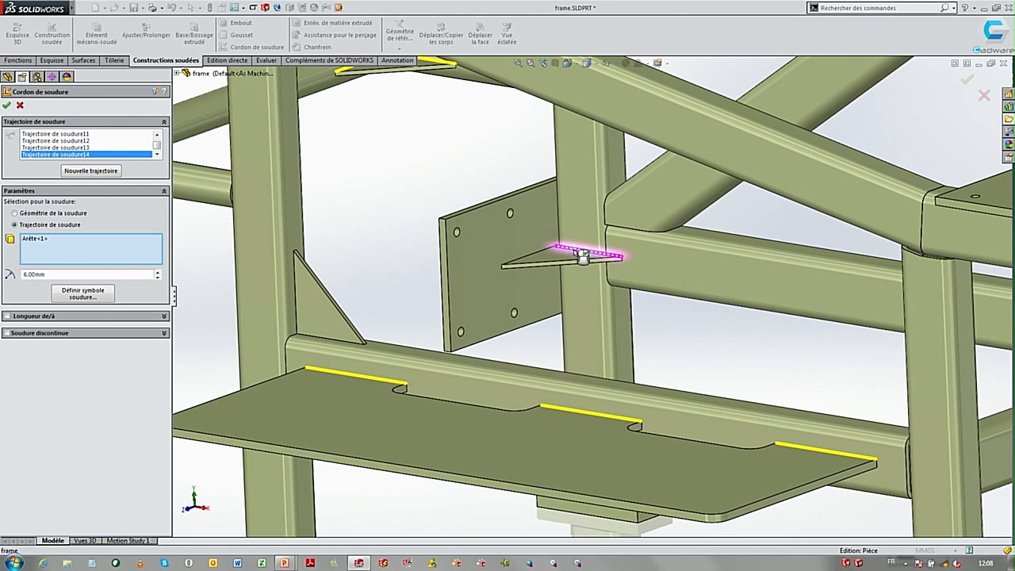
- Add a weld path along the sketch "Create a weld bead using this sketch", finish the beads, and display the cosmetic welds
middle_click_drag(468, 334, 519, 340)
middle_click_drag(683, 327, 598, 306, "ctrl")
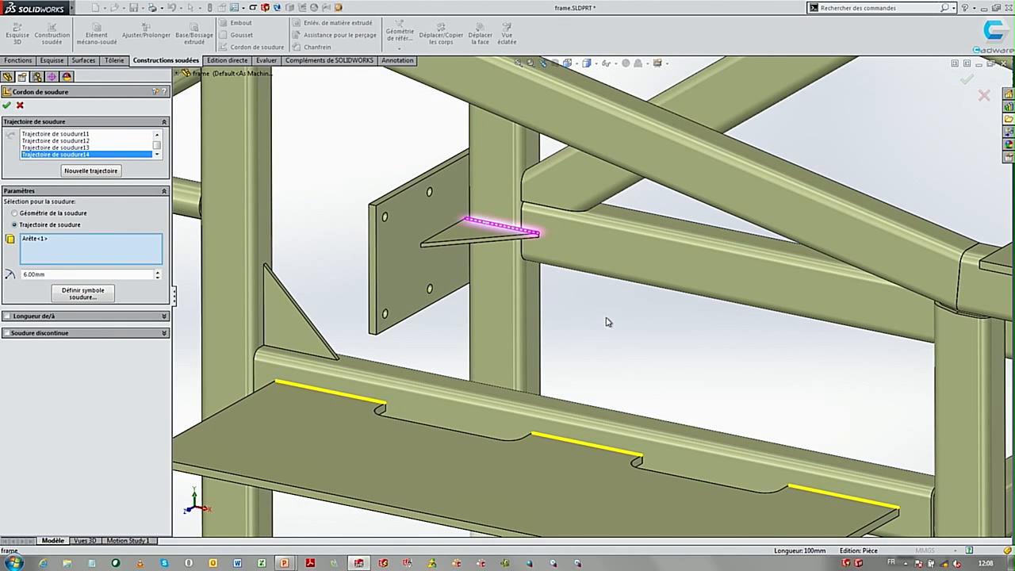
right_click(603, 319)
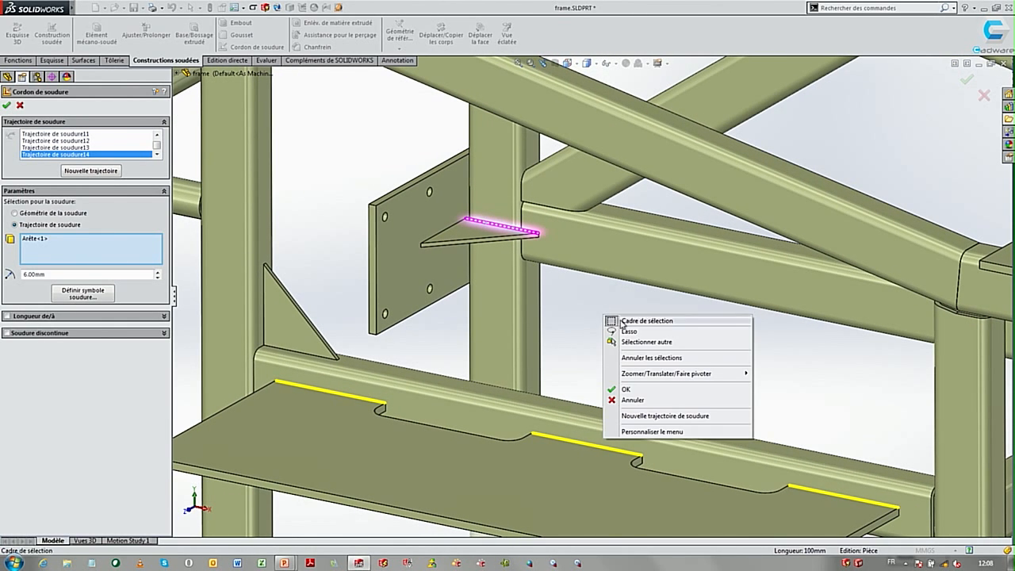
left_click(657, 416)
left_click(180, 73)
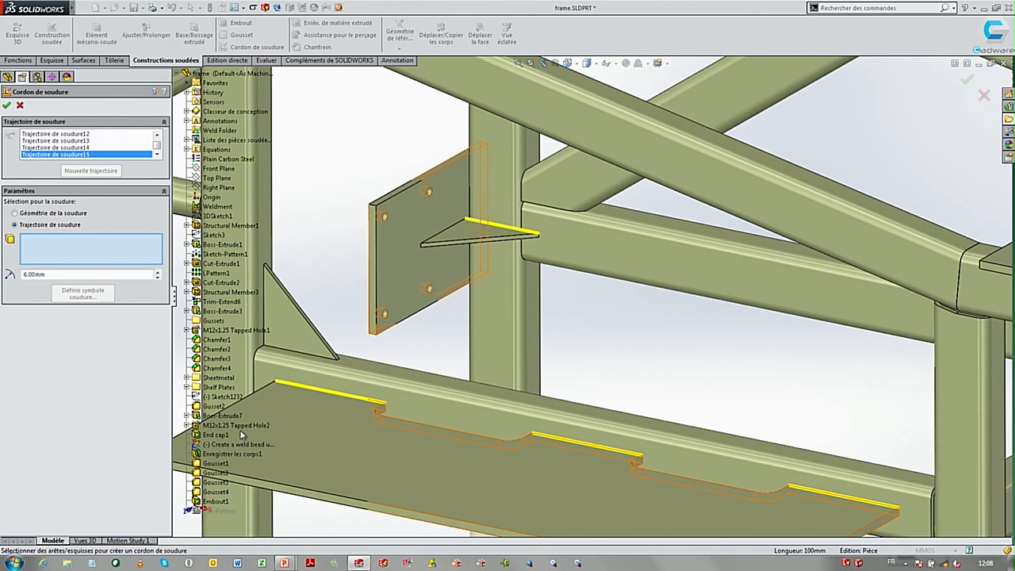
left_click(240, 444)
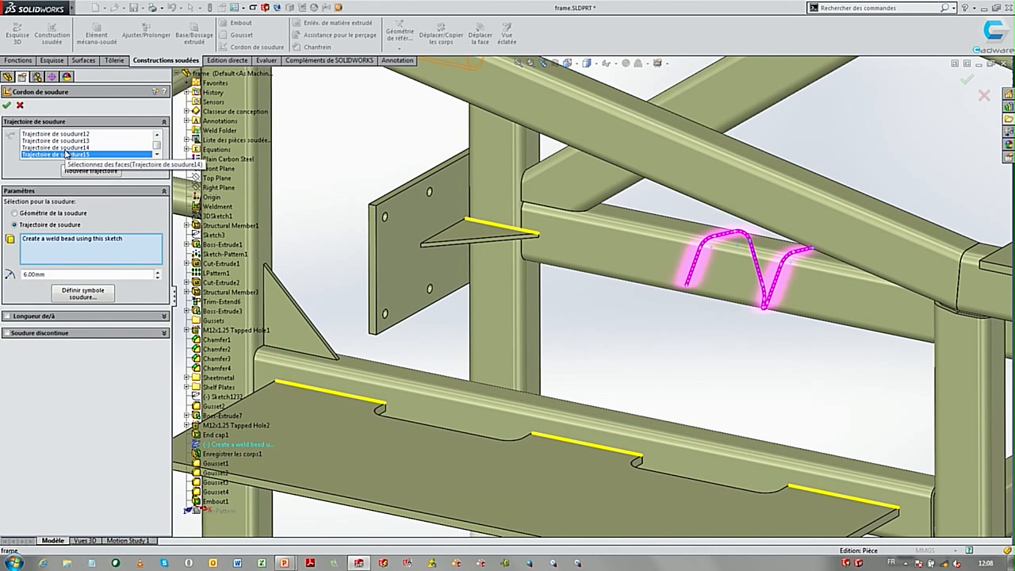
left_click(6, 105)
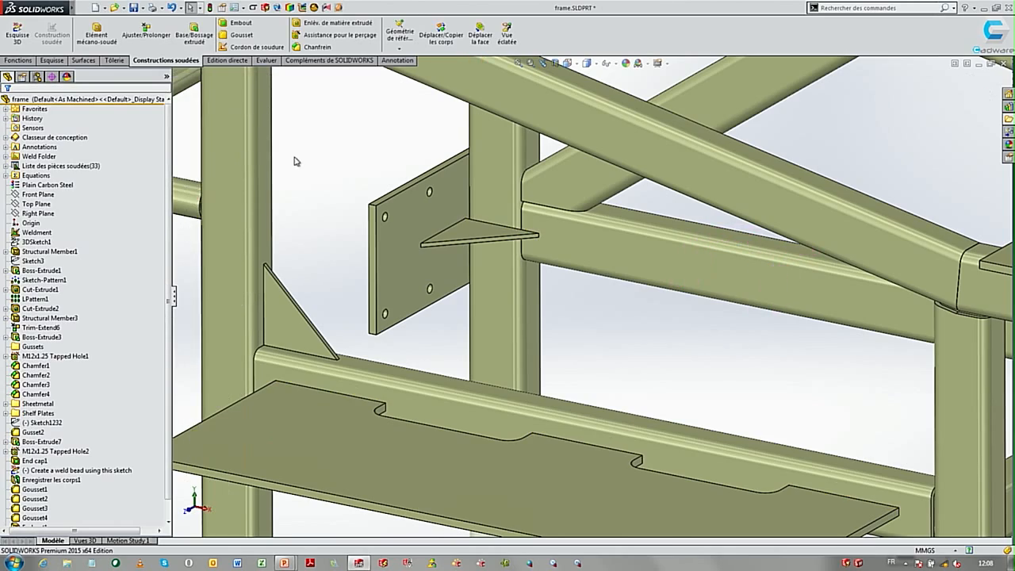
right_click(38, 156)
left_click(119, 175)
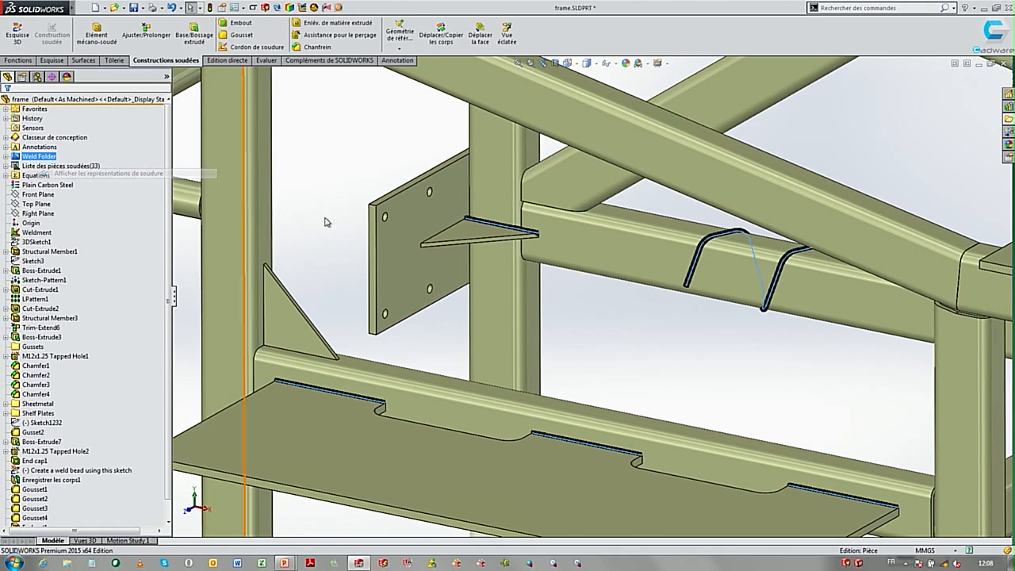
middle_click_drag(749, 326, 799, 316)
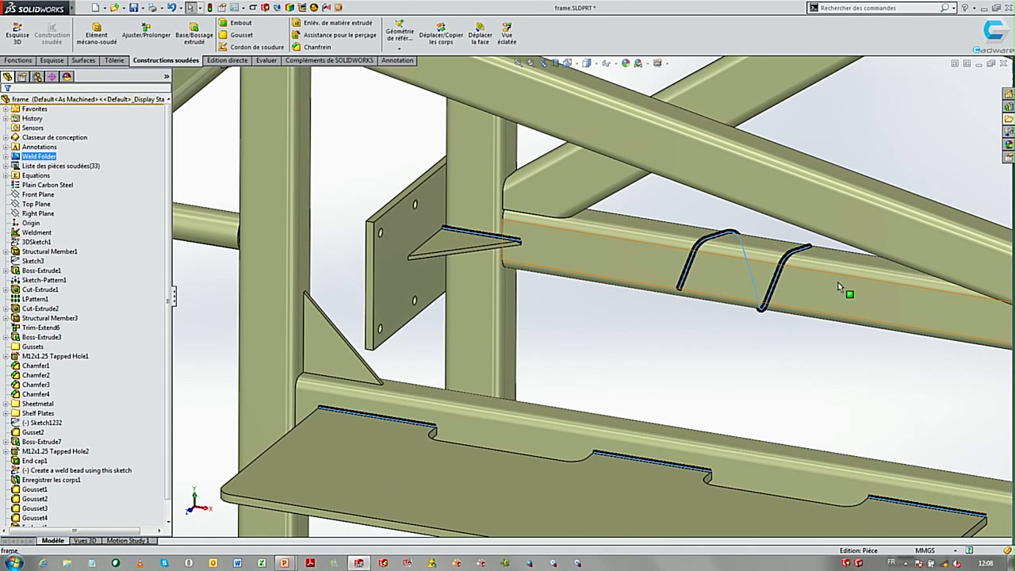
middle_click_drag(847, 293, 791, 278)
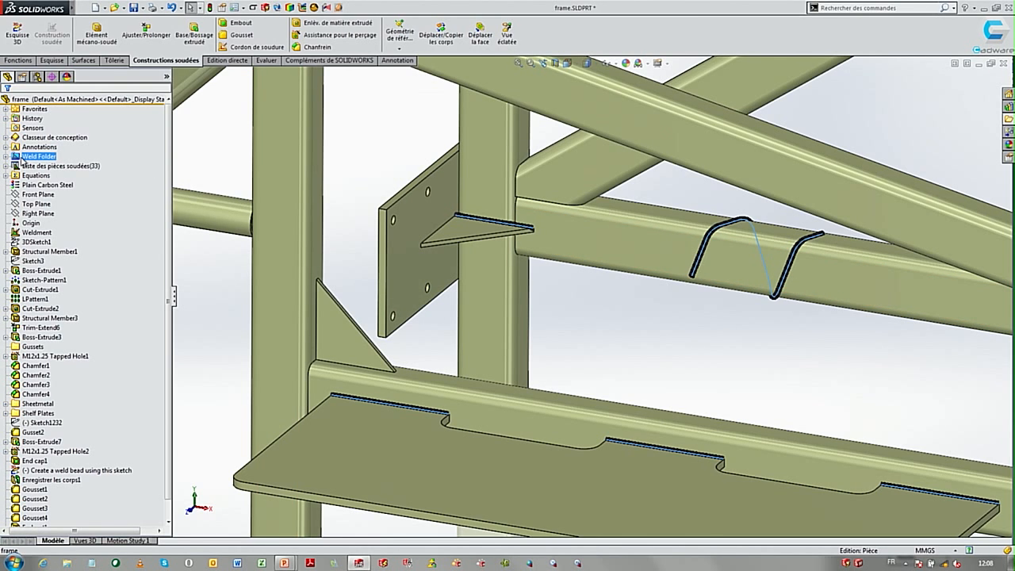
right_click(22, 158)
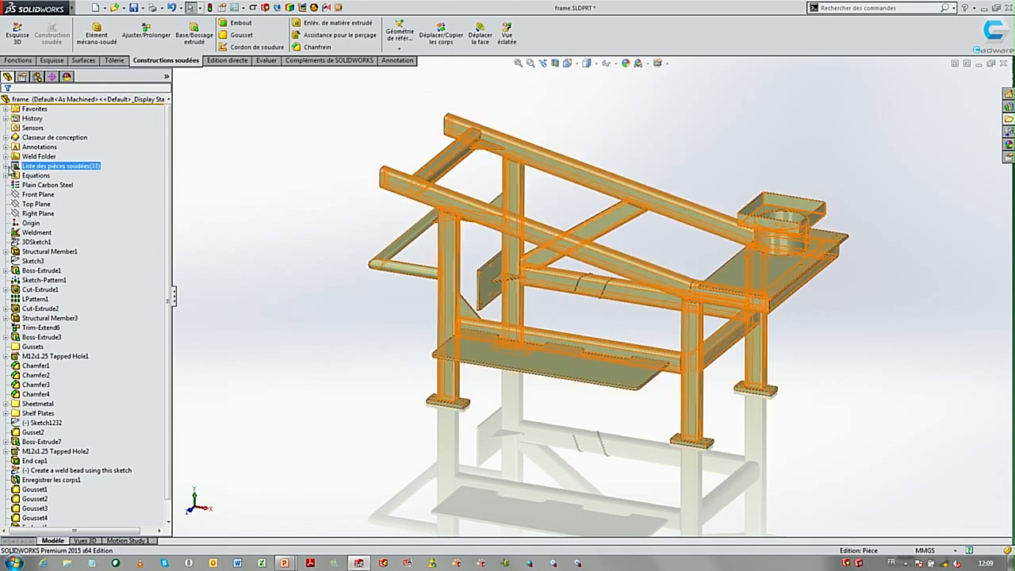
- Expand the weldment cut list and turn on its automatic creation so the bodies, including the gussets and end cap, are grouped
double_click(63, 166)
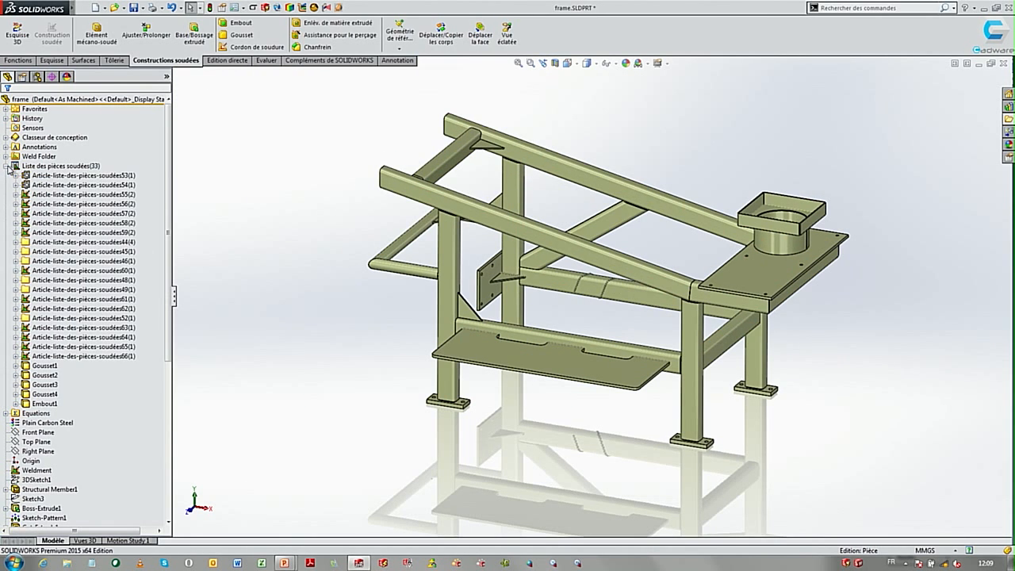
right_click(64, 168)
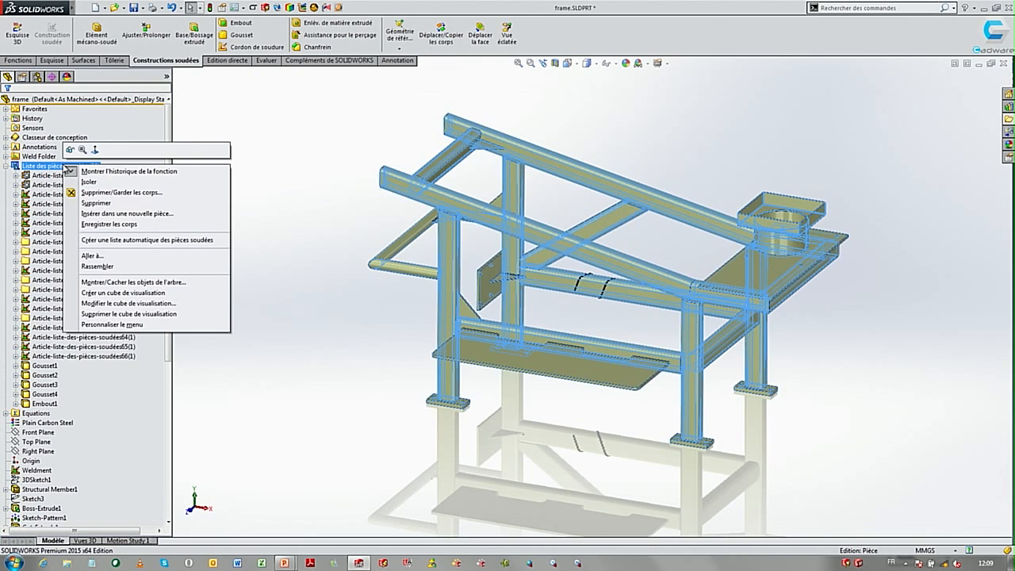
left_click(142, 241)
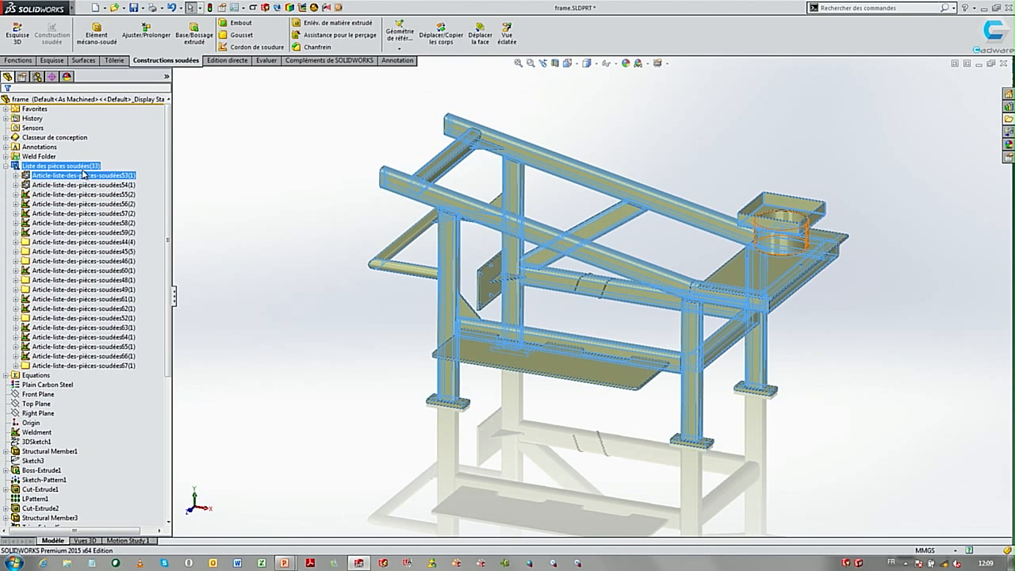
right_click(86, 166)
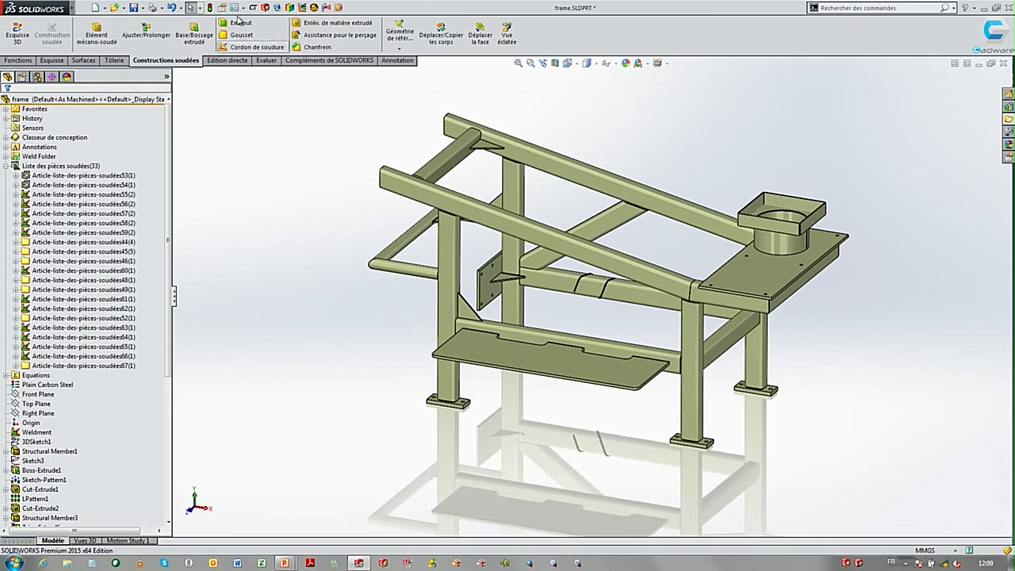
- In the document's weldment properties, enable renaming the cut list folders with the description property value and apply the setting
left_click(236, 8)
left_click(373, 132)
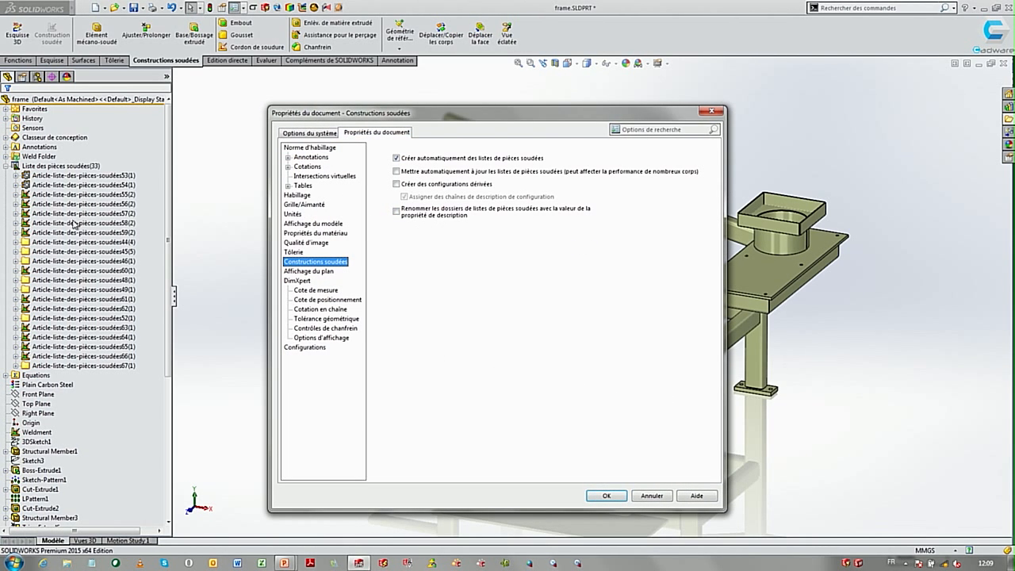
left_click(395, 213)
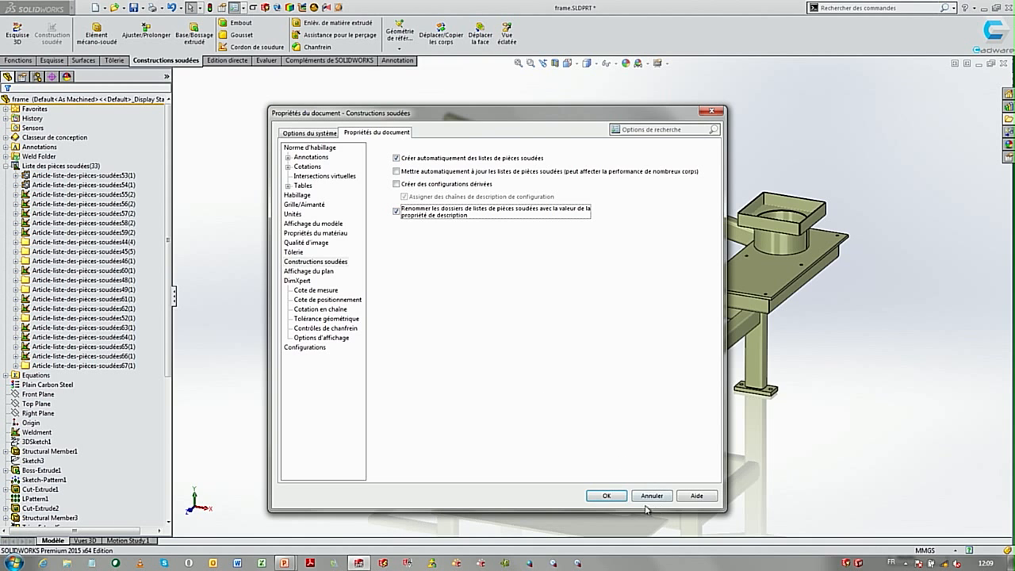
left_click(607, 496)
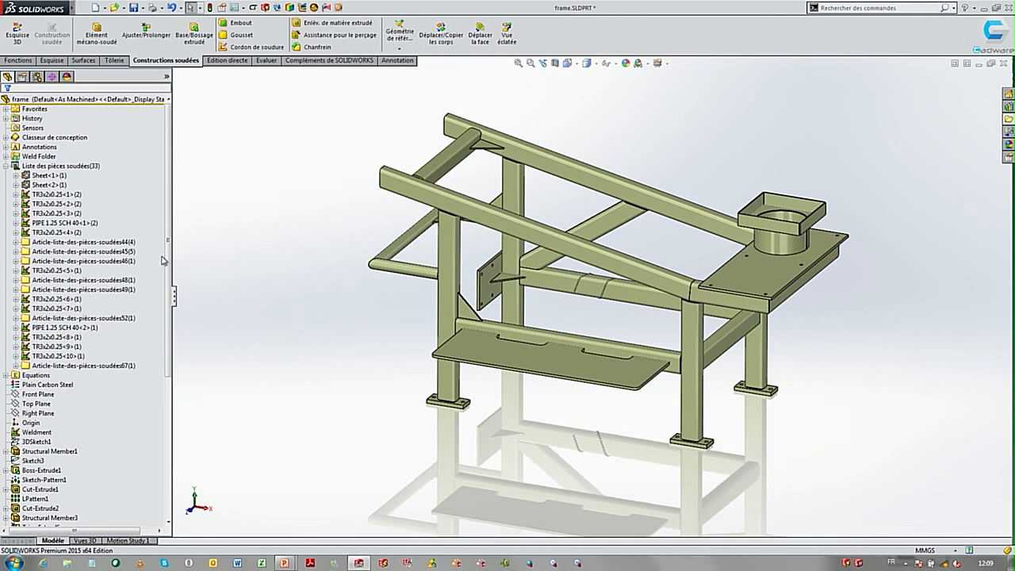
middle_click_drag(339, 295, 333, 281)
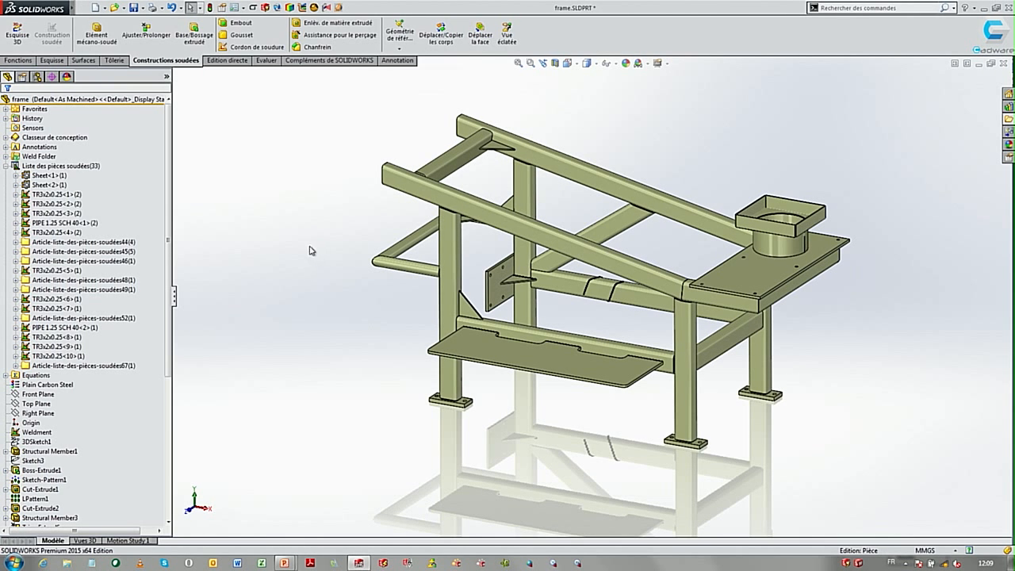
- Open the assembly Chassis.sldasm and select both inclined top rails, the two Cut-Extrude2[1] instances
key("ctrl+o")
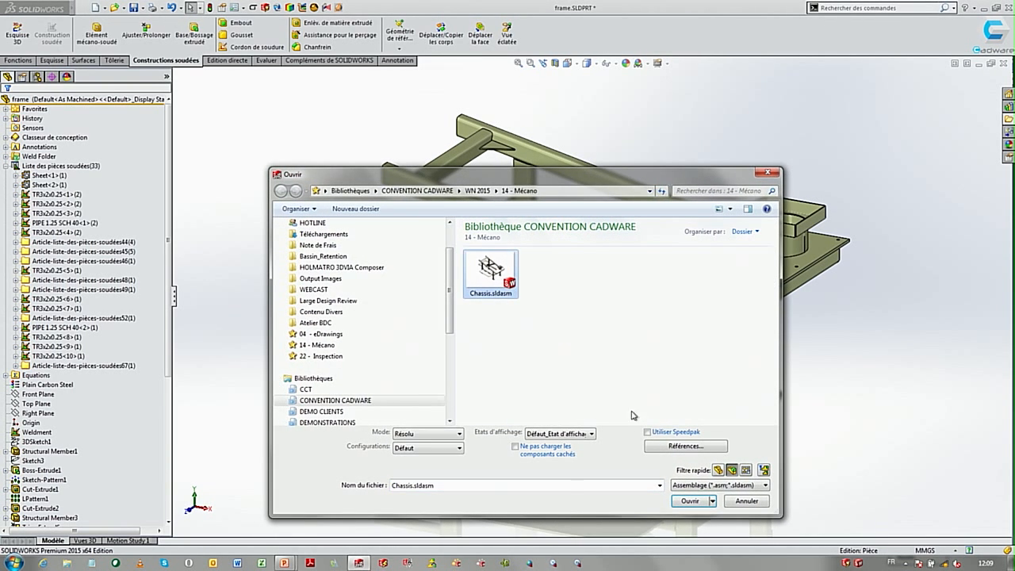
left_click(703, 502)
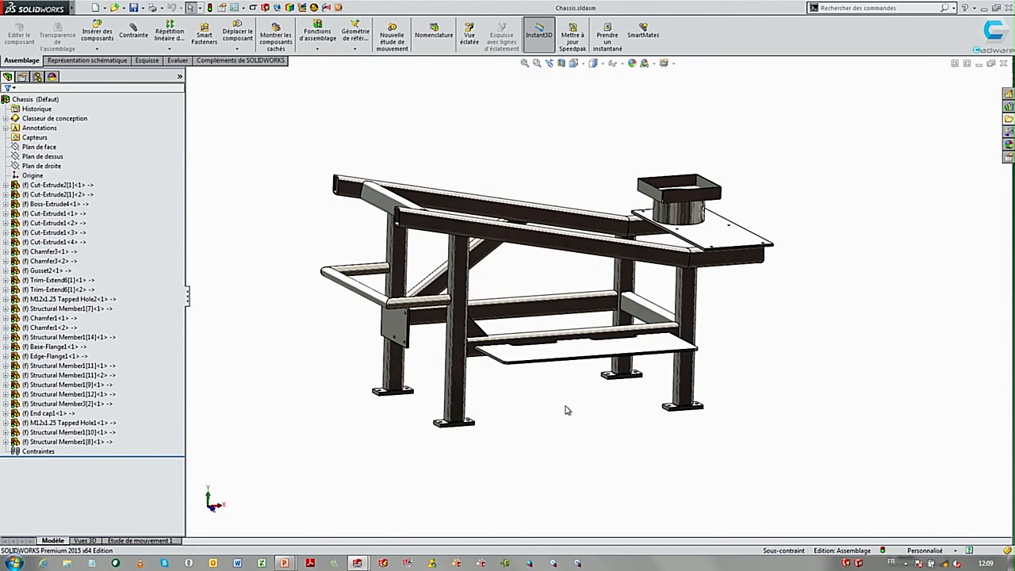
mouse_move(568, 410)
middle_mouse_down()
mouse_move(598, 404)
mouse_move(574, 378)
mouse_move(559, 416)
middle_mouse_up()
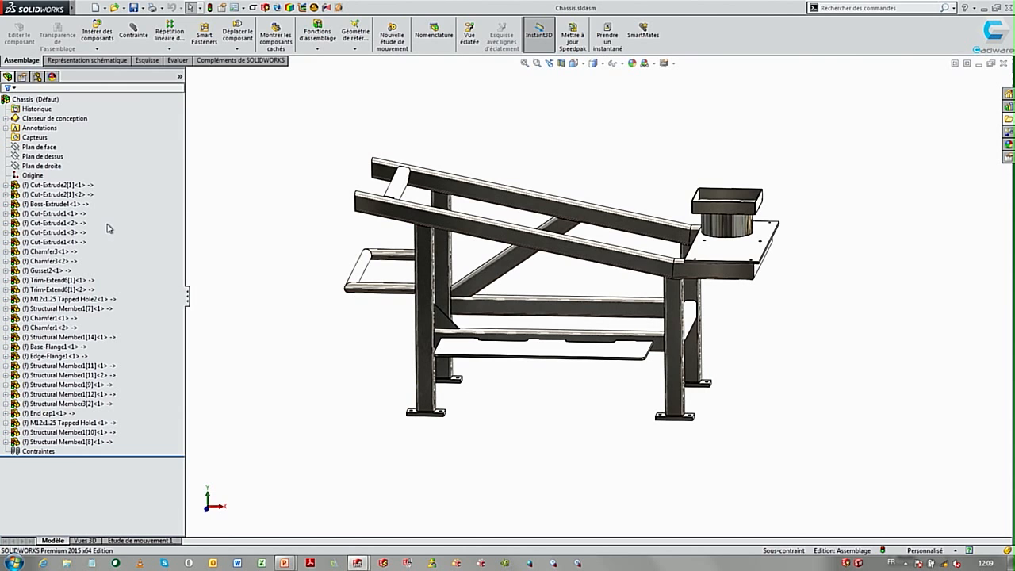
left_click(81, 185)
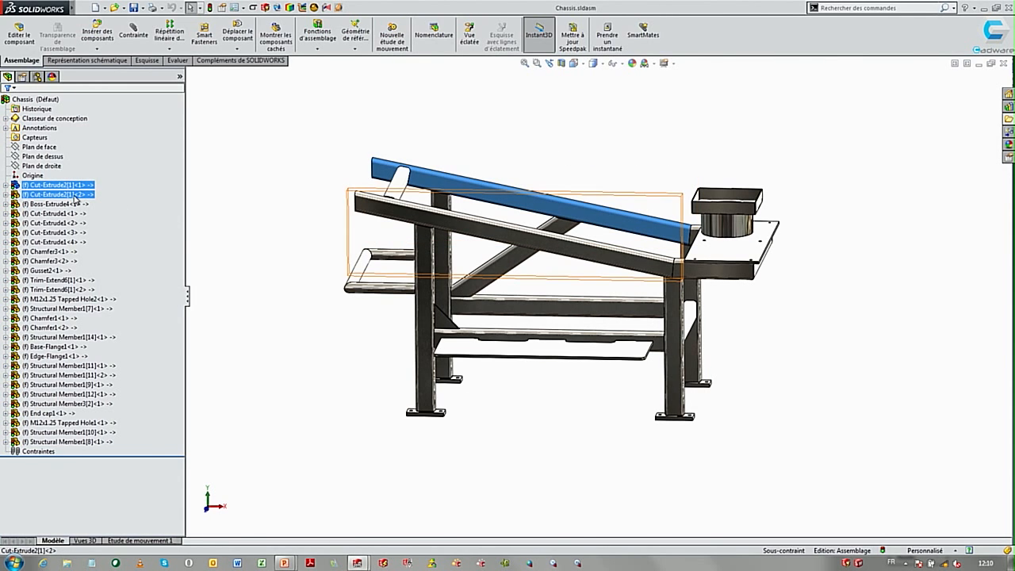
left_click(73, 195, "ctrl")
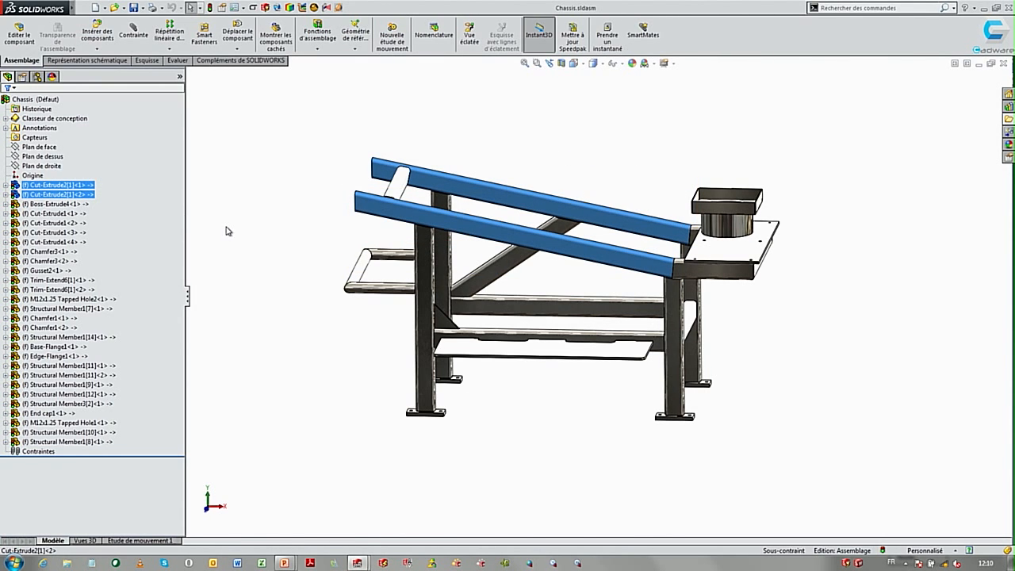